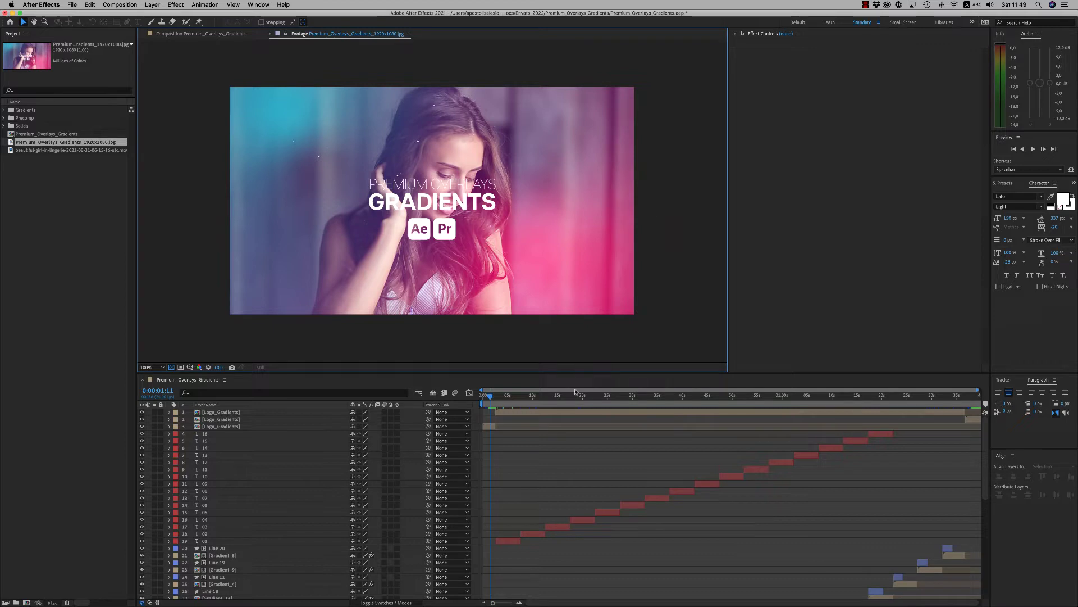
Step: Expand the Gradients folder to list Gradient_1–Gradient_16 and select the beautiful-girl .mov clip
click(78, 328)
click(24, 110)
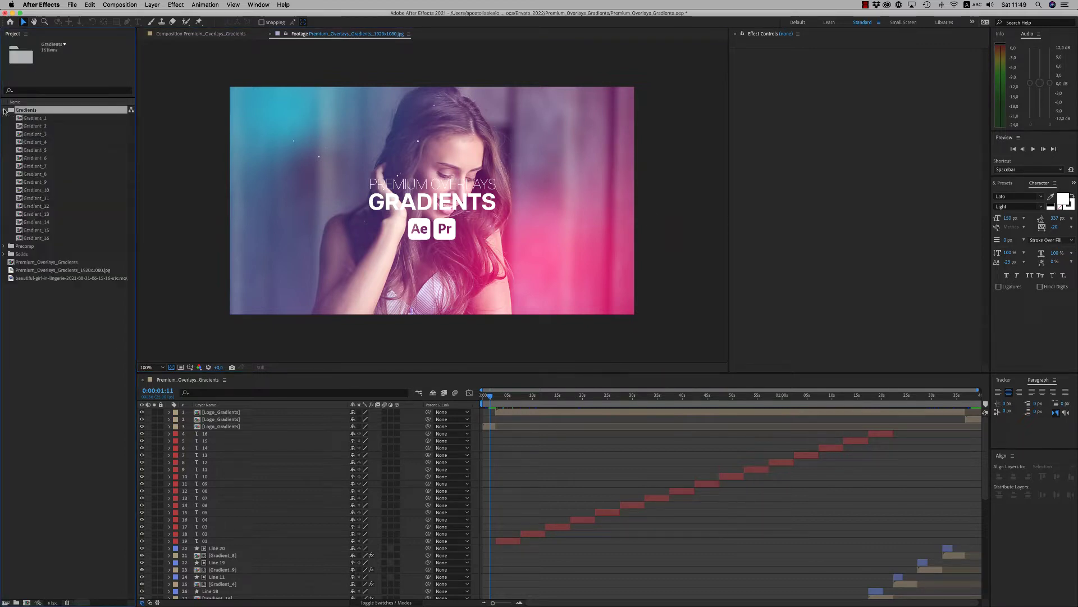
click(36, 278)
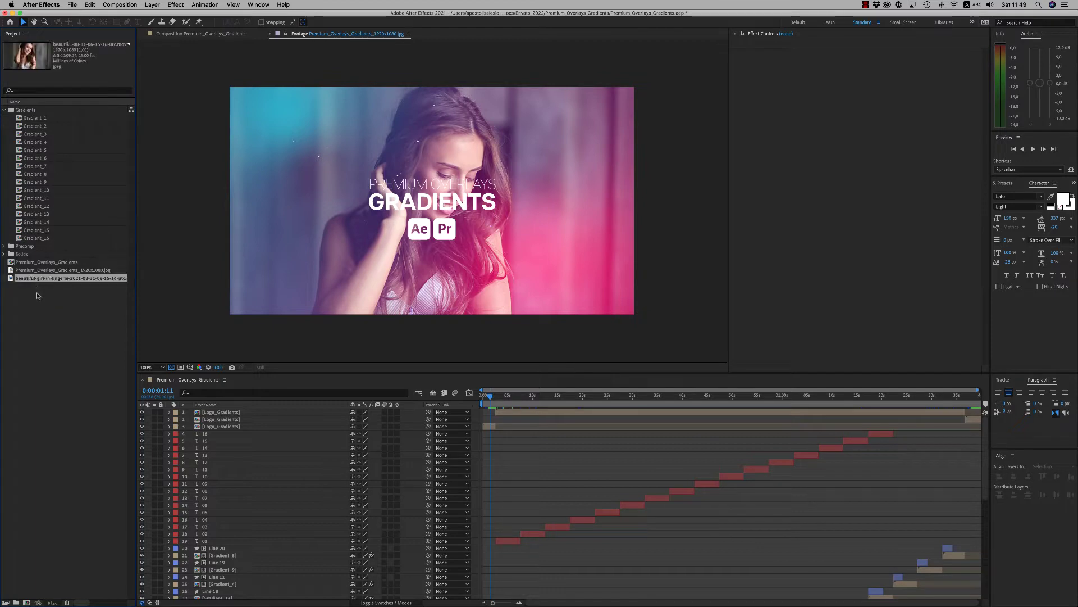
Step: Build a composition from the portrait .mov with Gradient_1 above it in Screen mode, and play it
click(28, 601)
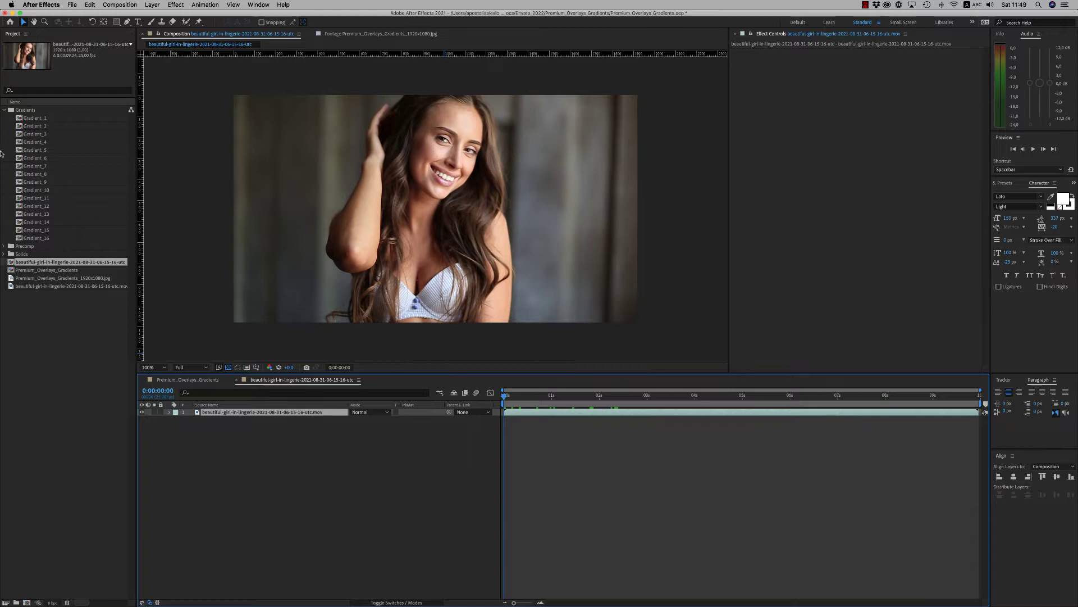
click(38, 118)
drag(38, 118, 267, 415)
click(363, 411)
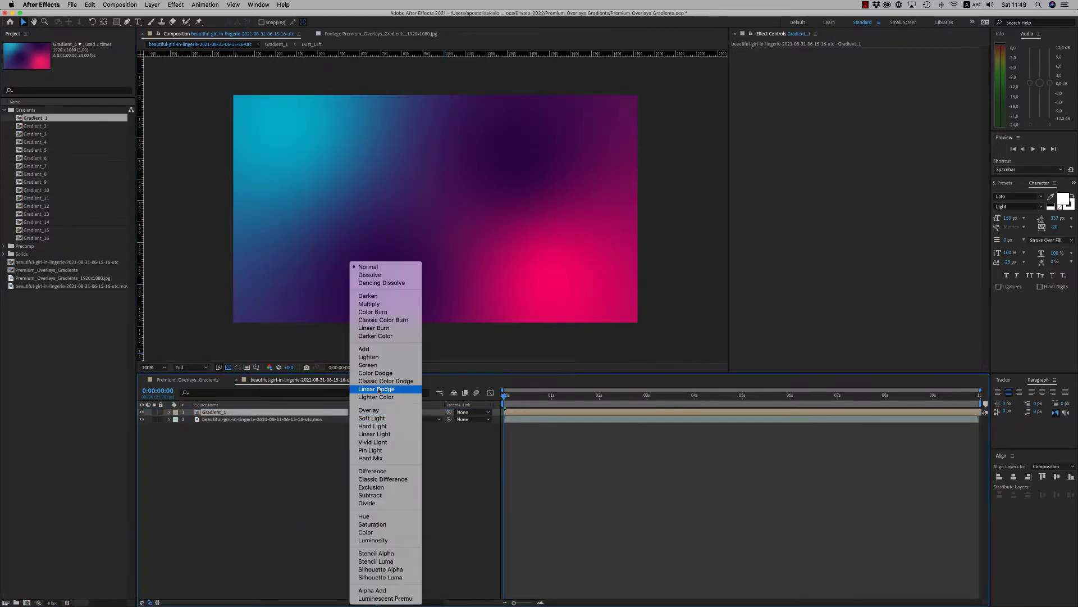
click(369, 365)
key(space)
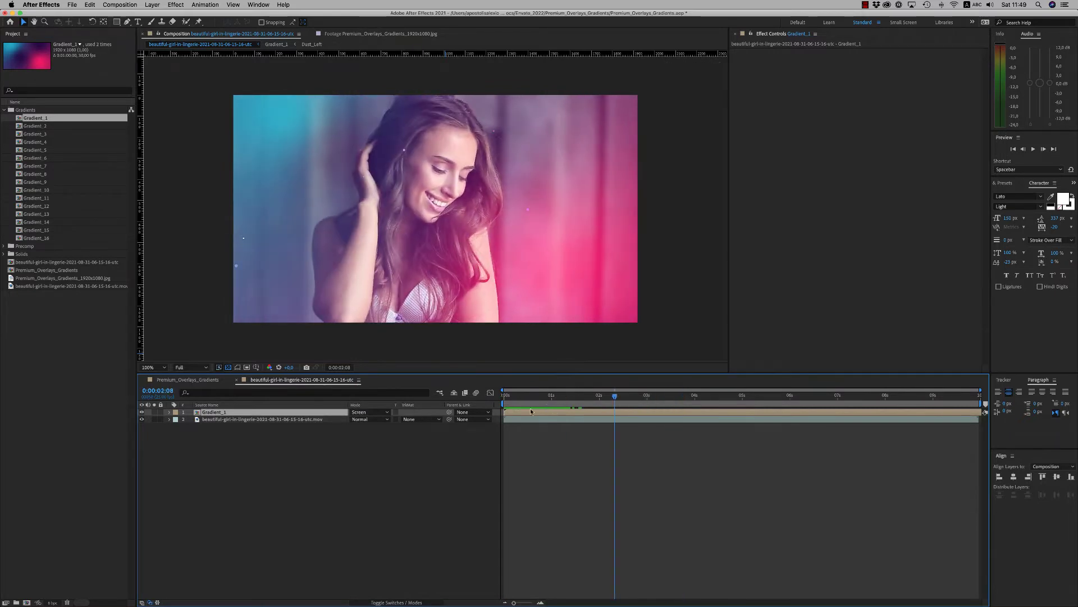
Step: Open Gradient_1's composition and CONTROLS, try a cyan Color_04, then cancel the change
double_click(207, 412)
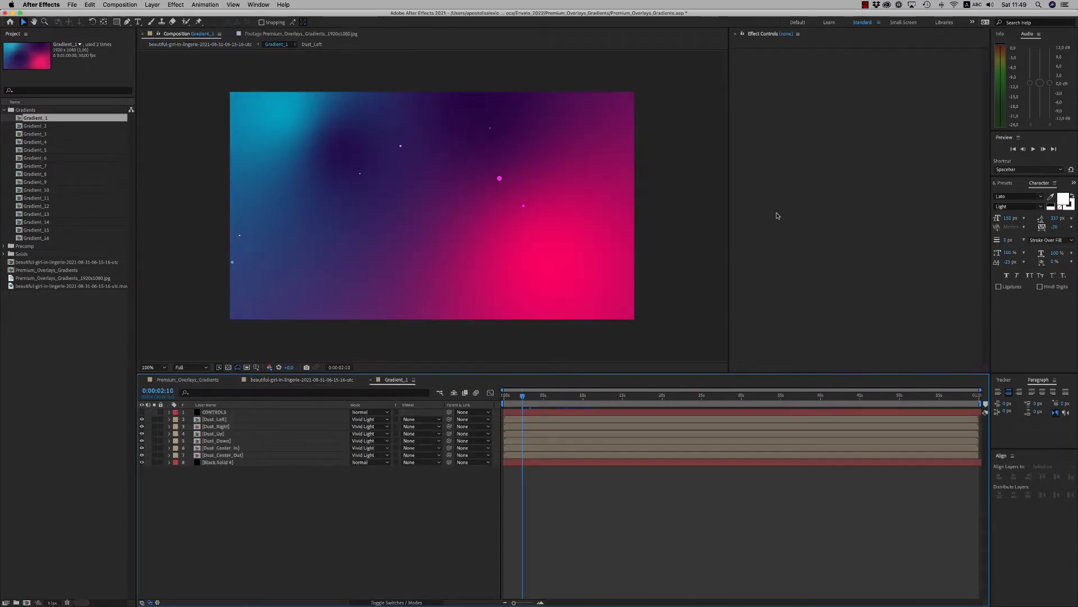
click(213, 412)
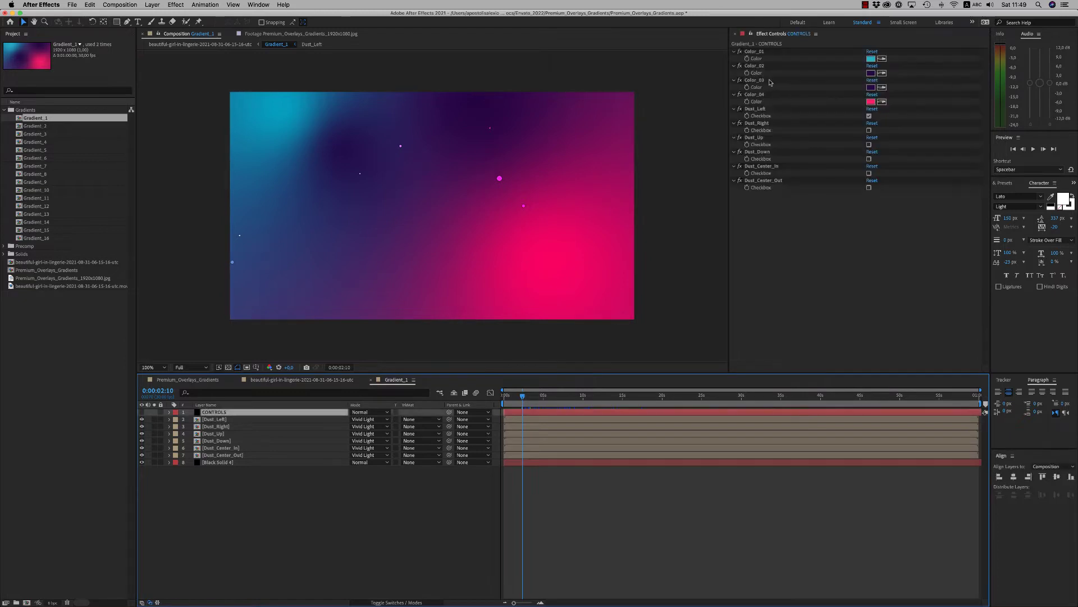
click(872, 103)
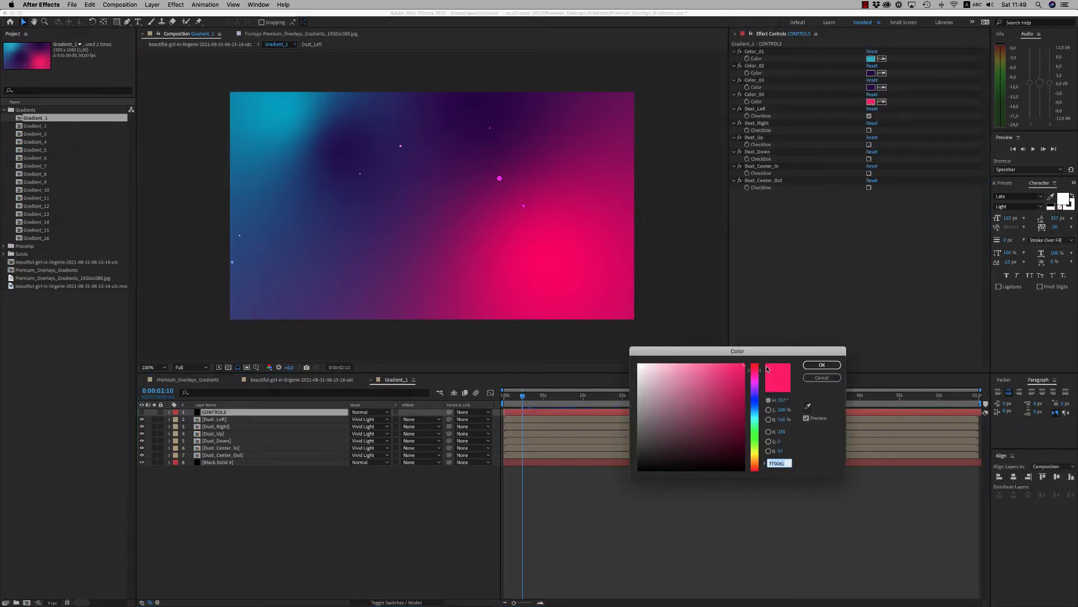
text(00FFC2)
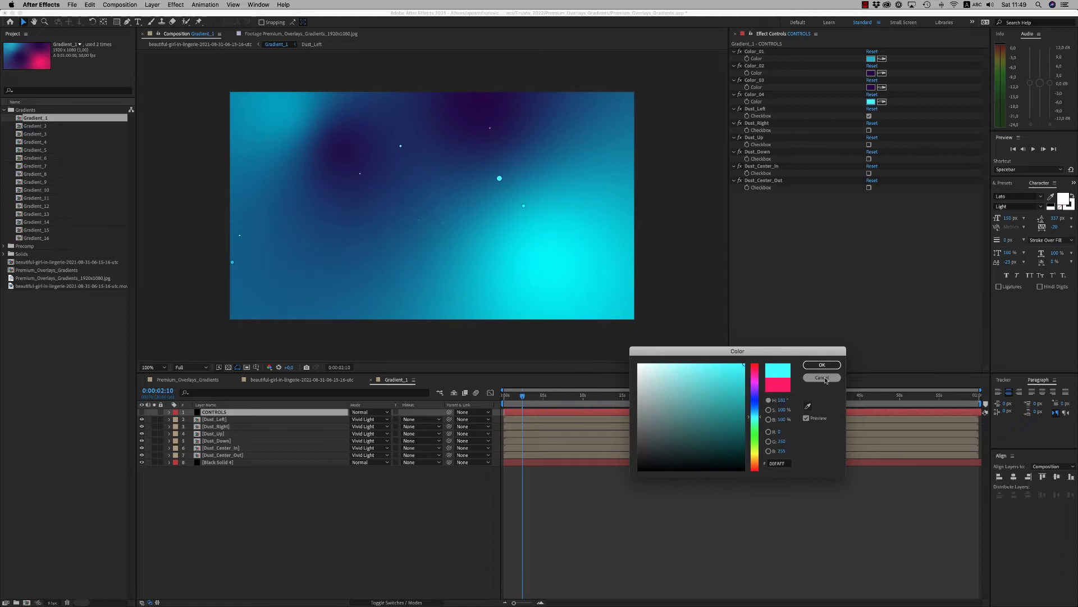
click(824, 378)
Step: Try the Right, Up, Center_In and Center_Out dust options, ending with only Dust_Left enabled
click(762, 109)
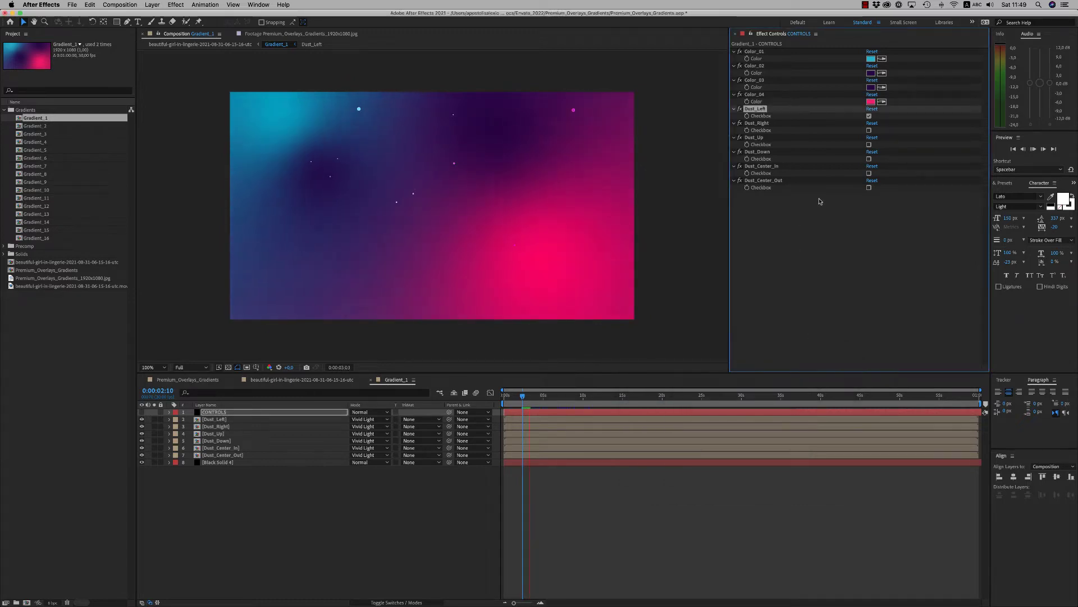
click(870, 116)
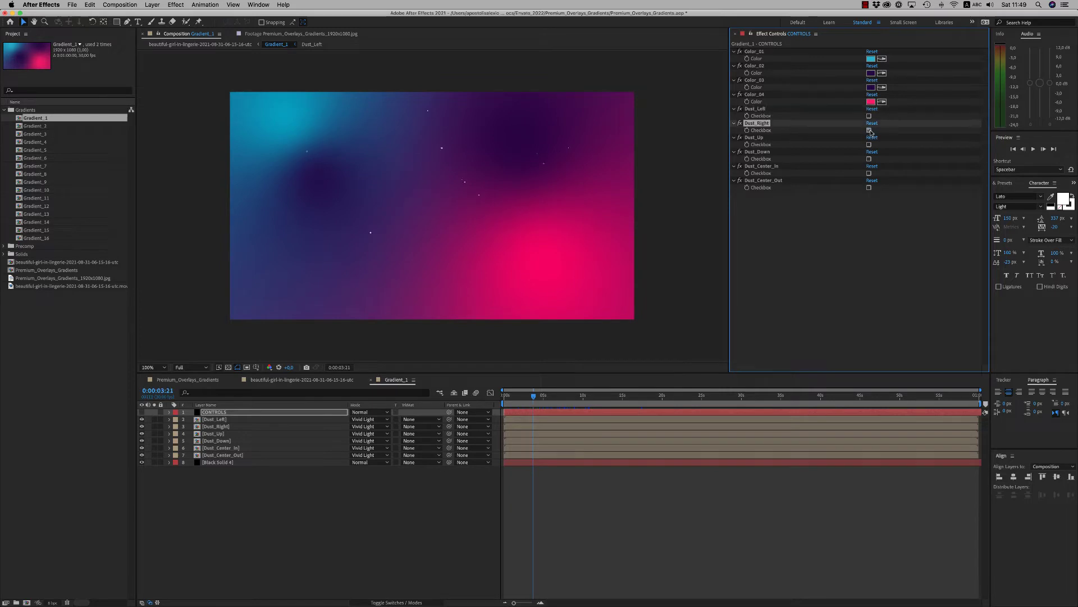
click(869, 129)
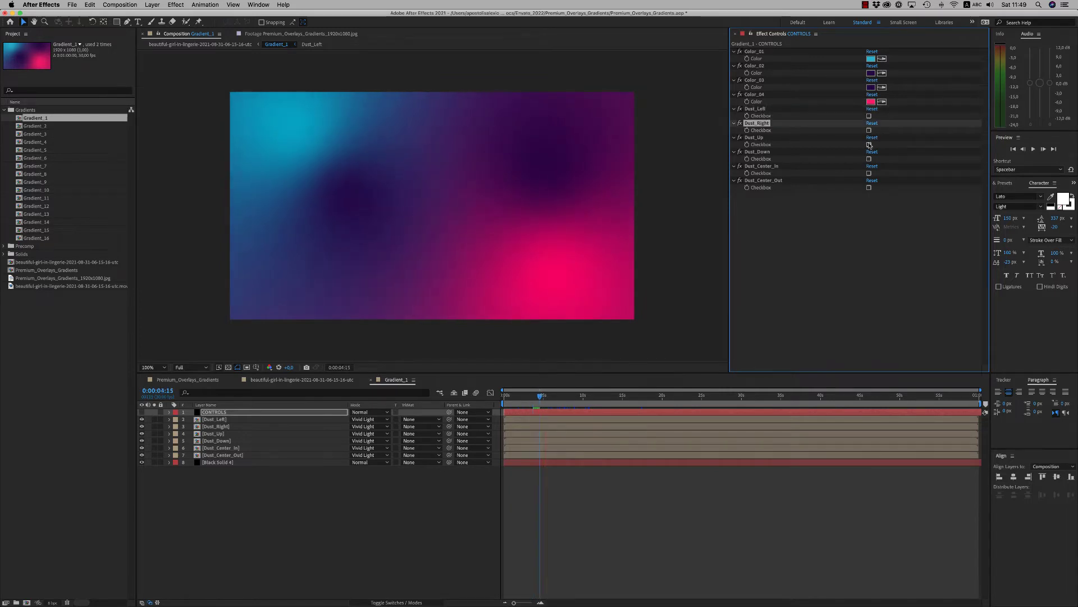
click(869, 144)
click(869, 173)
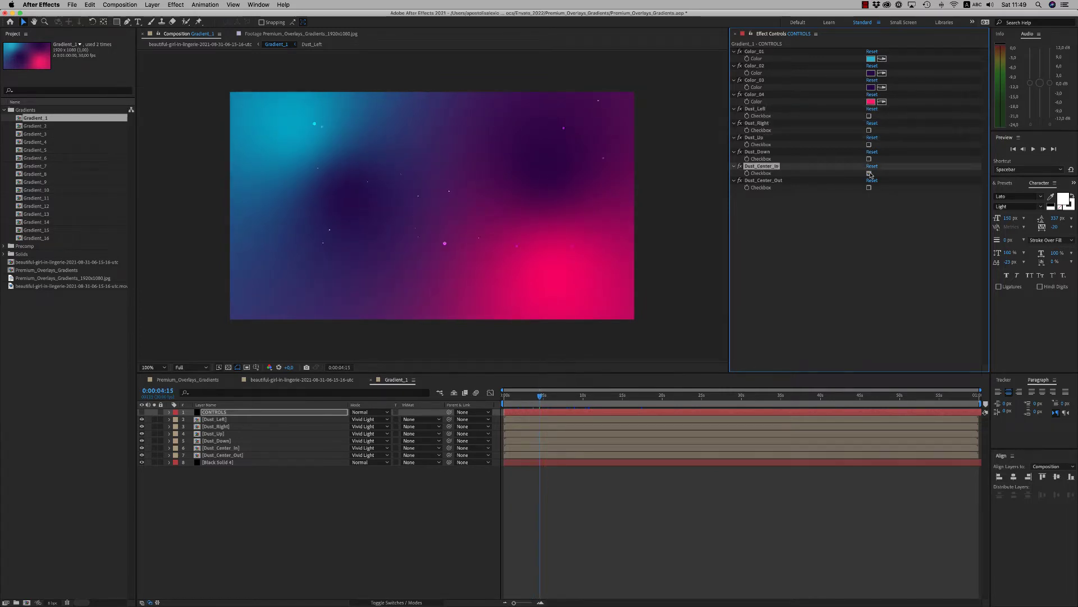
click(870, 173)
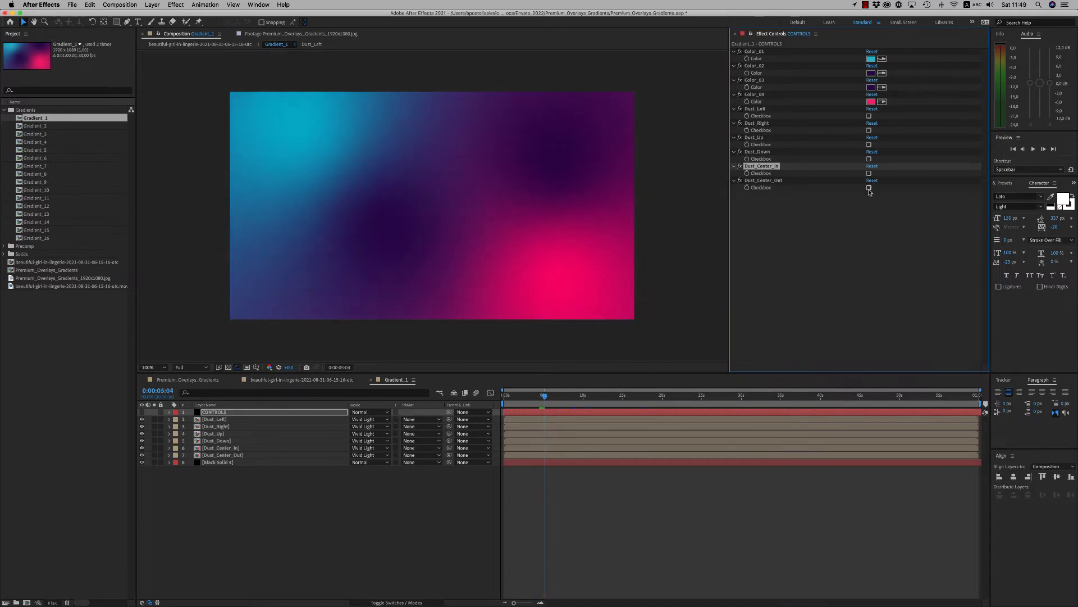
click(870, 189)
click(870, 188)
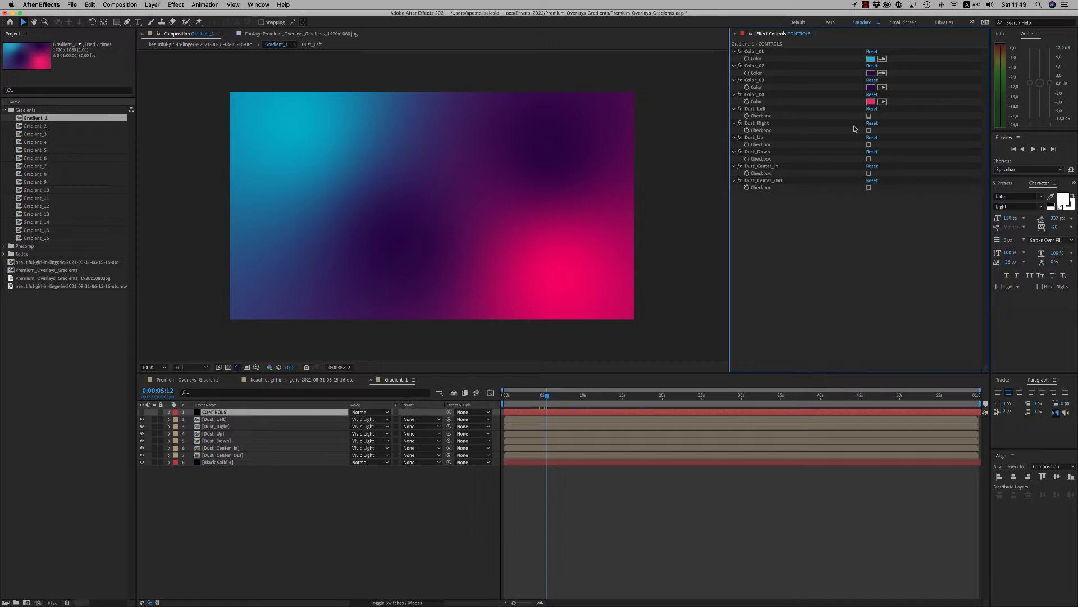
click(870, 116)
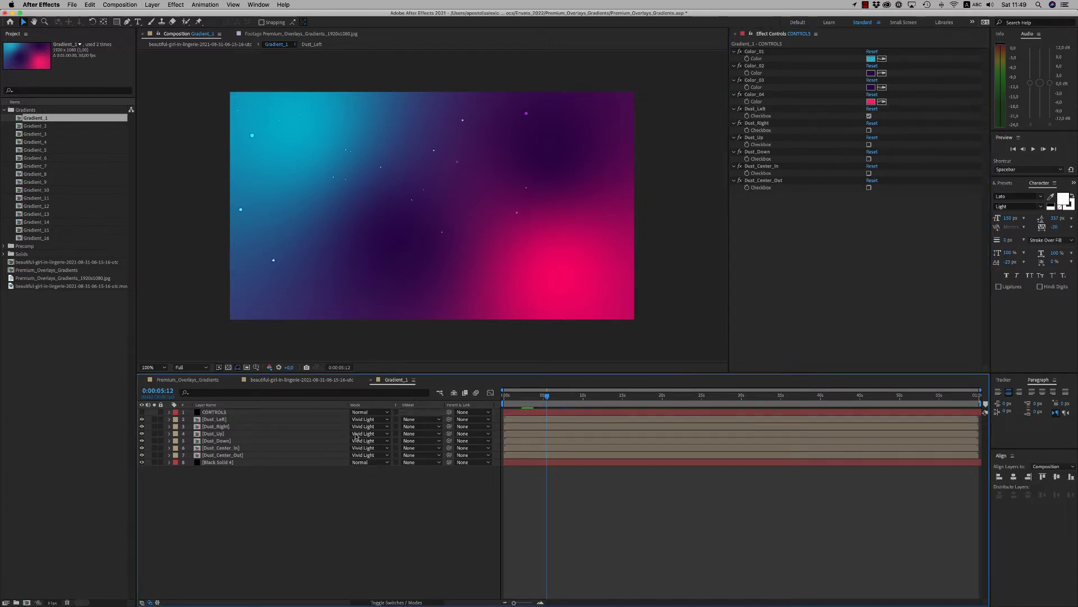
Step: Back in the portrait composition, replace the Gradient_1 overlay with Gradient_10
click(381, 380)
click(618, 396)
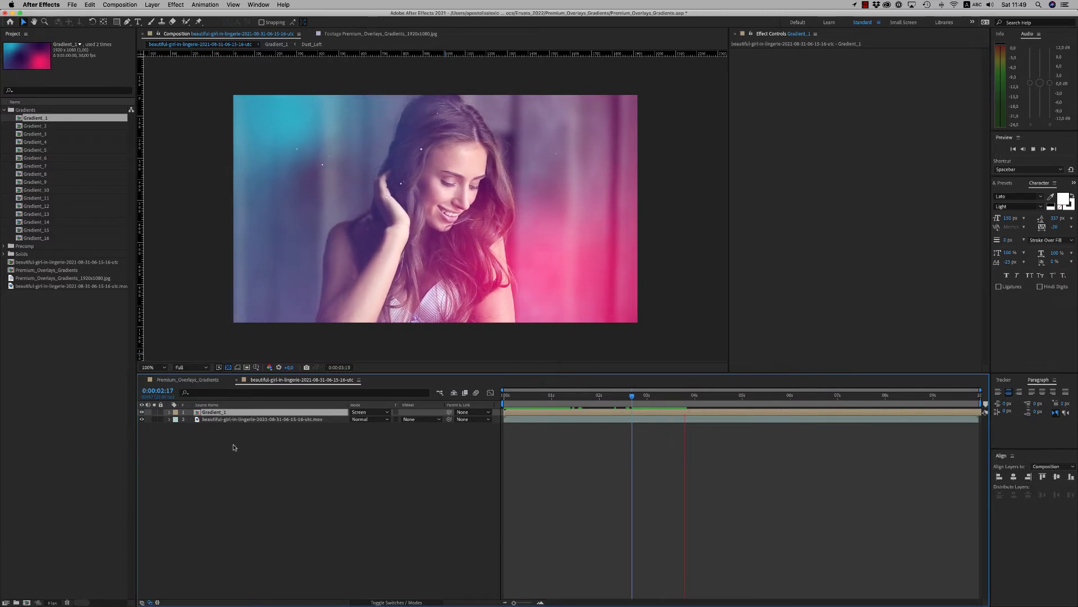
key(t)
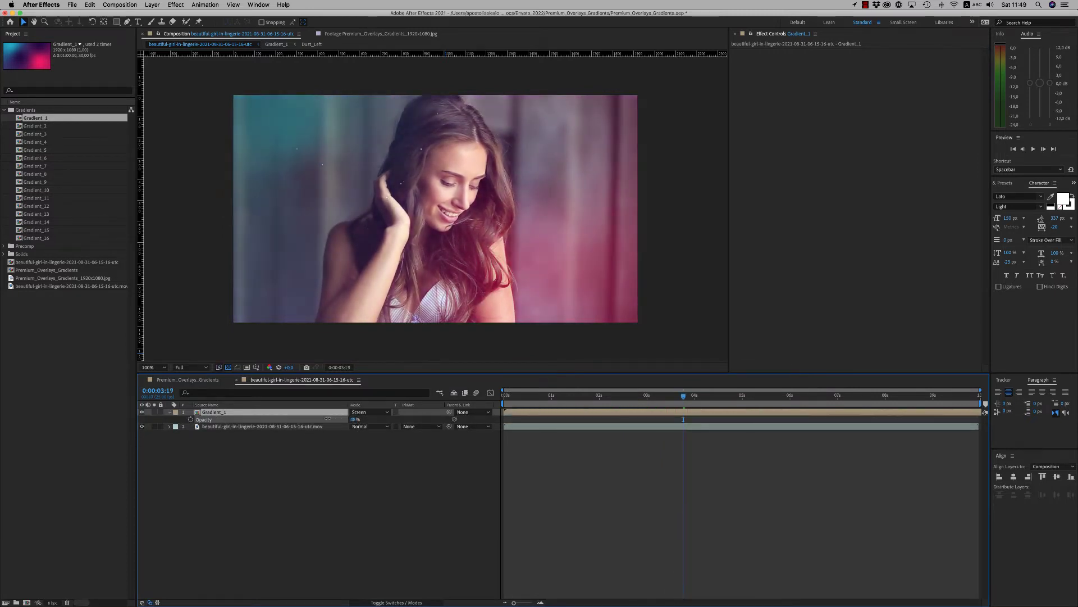
click(368, 461)
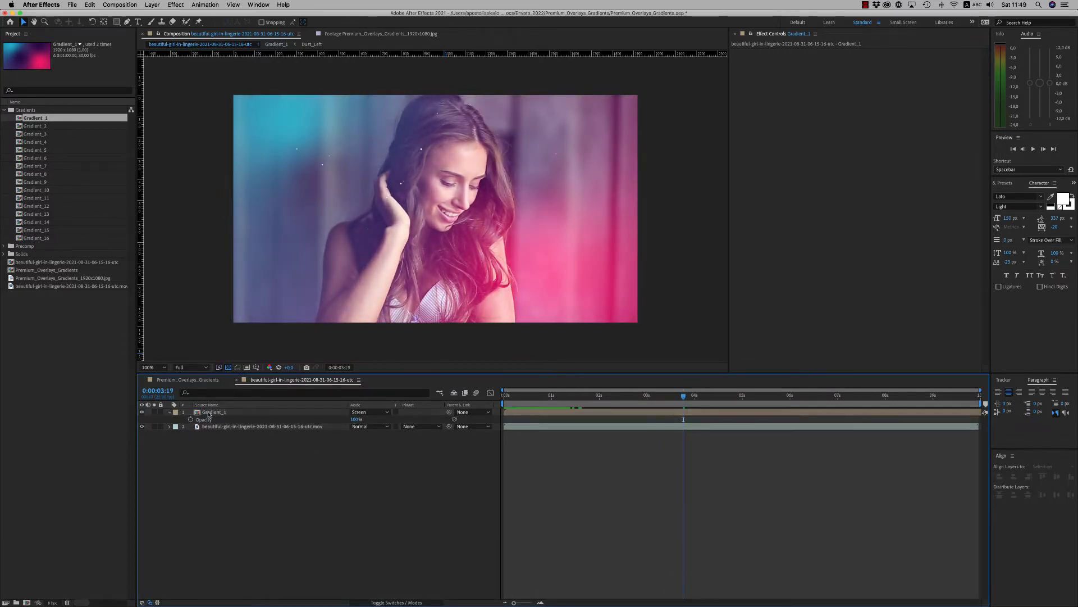
key(ctrl+alt+/)
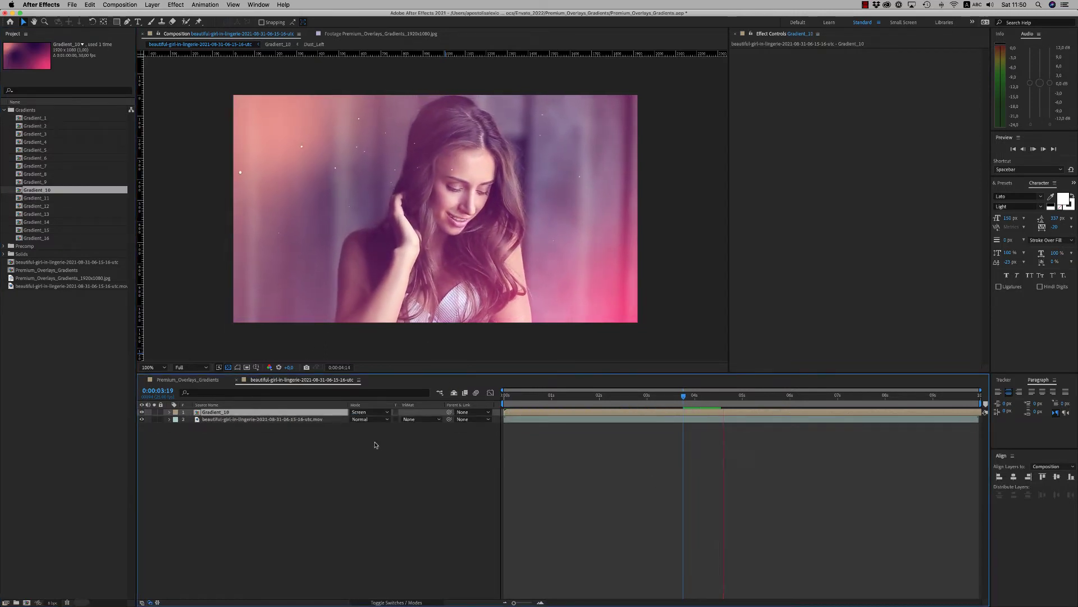
Step: Inspect Gradient_10's own composition, then scrub the portrait composite to preview the tint
double_click(253, 412)
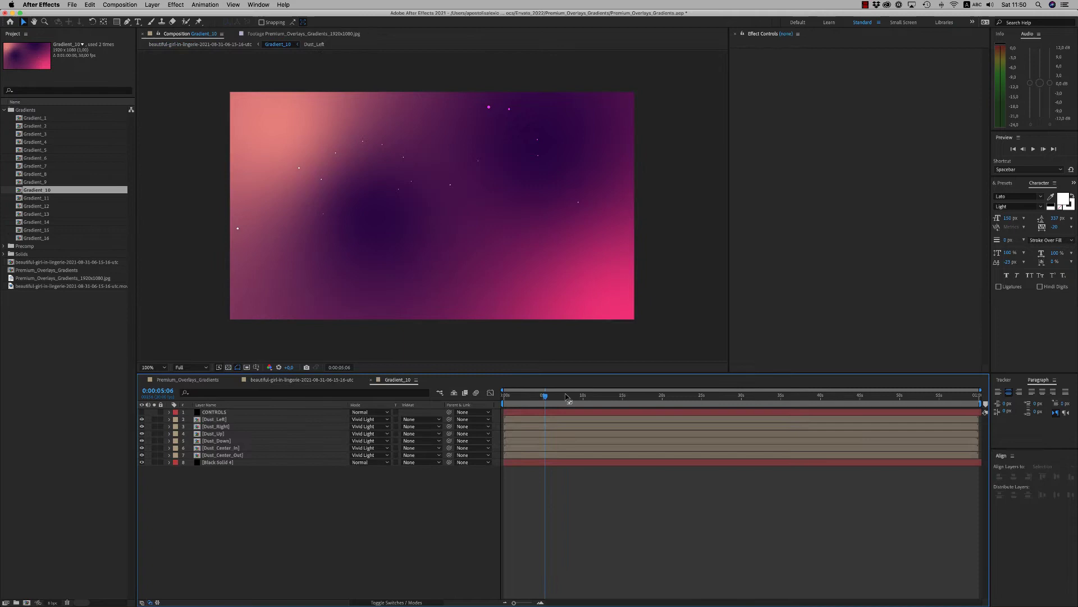
click(550, 396)
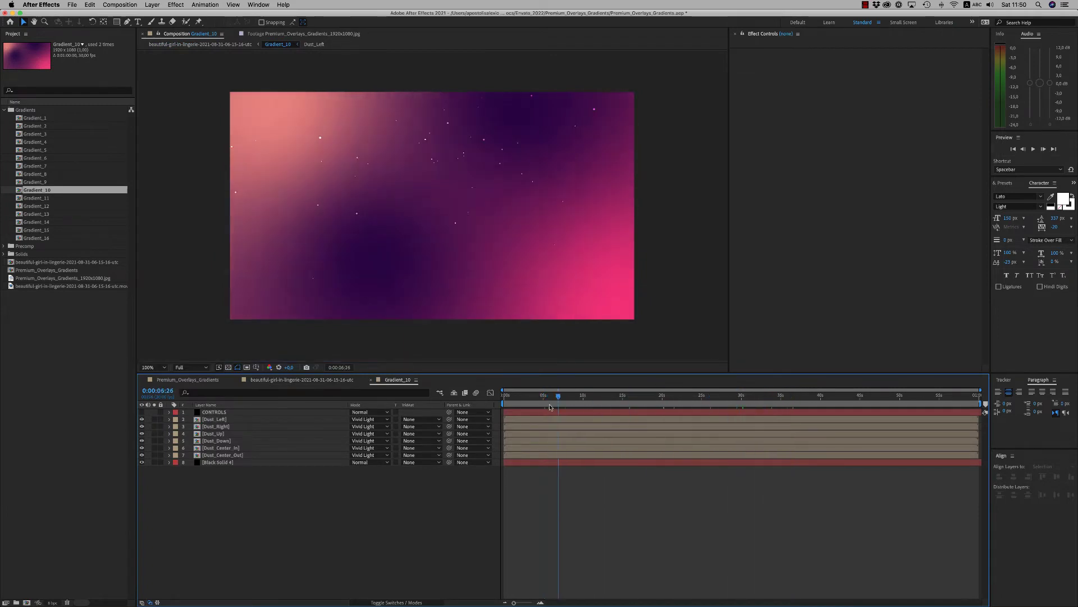
click(295, 380)
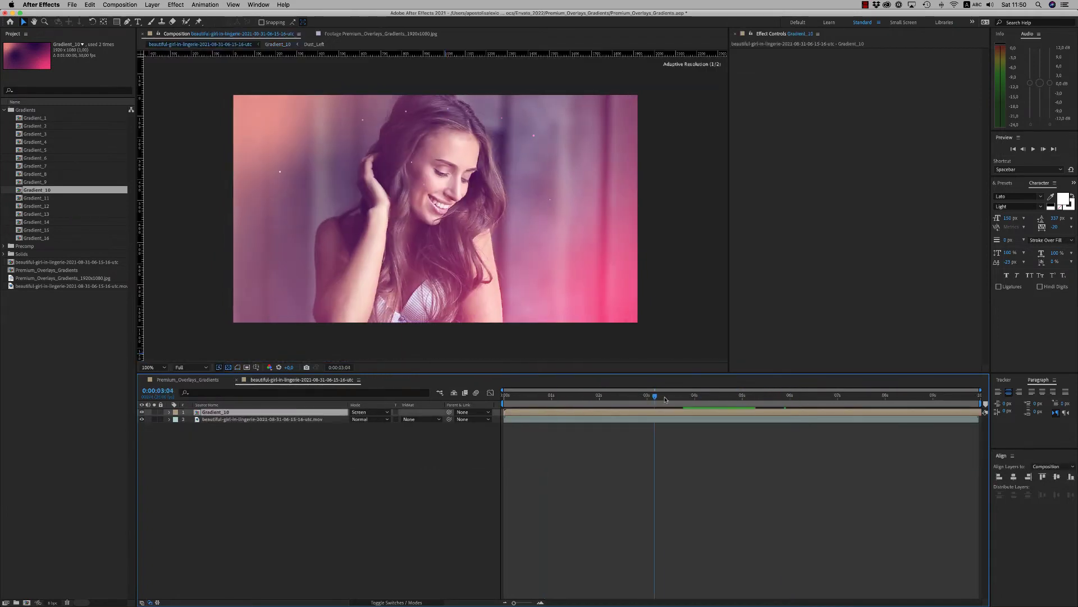
drag(590, 396, 680, 397)
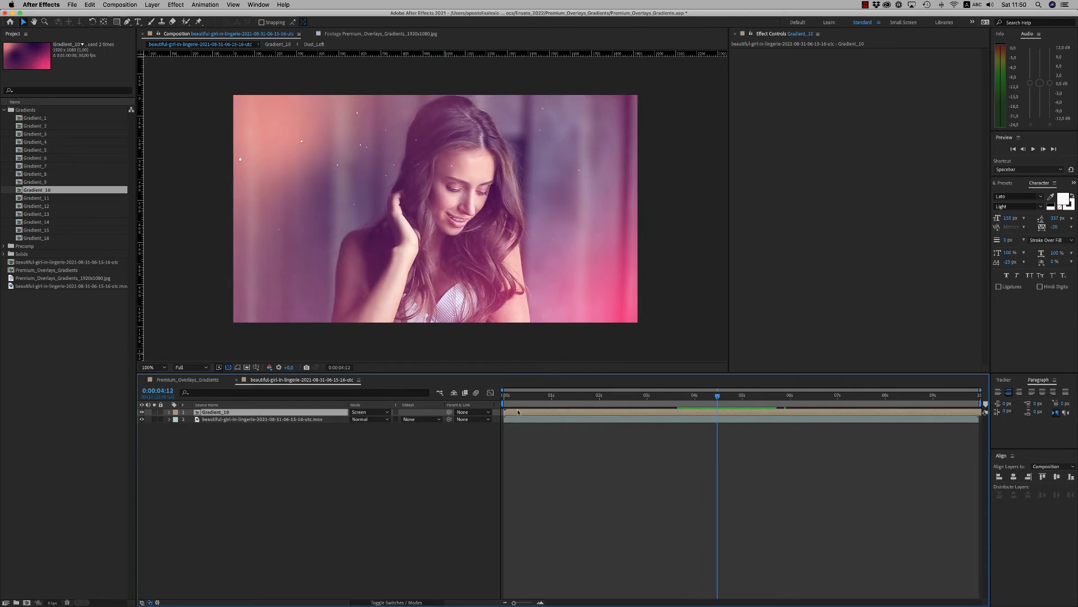
click(537, 396)
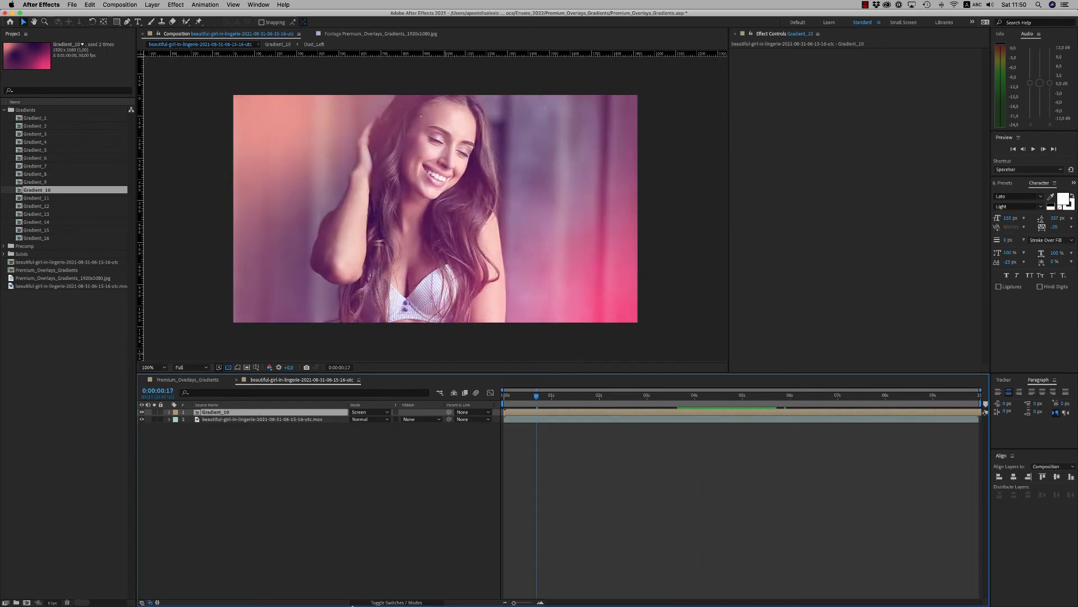
Step: In Premiere's Sequence 01, put the portrait clip on V1 after the intro and Gradient_7 on V2
click(456, 595)
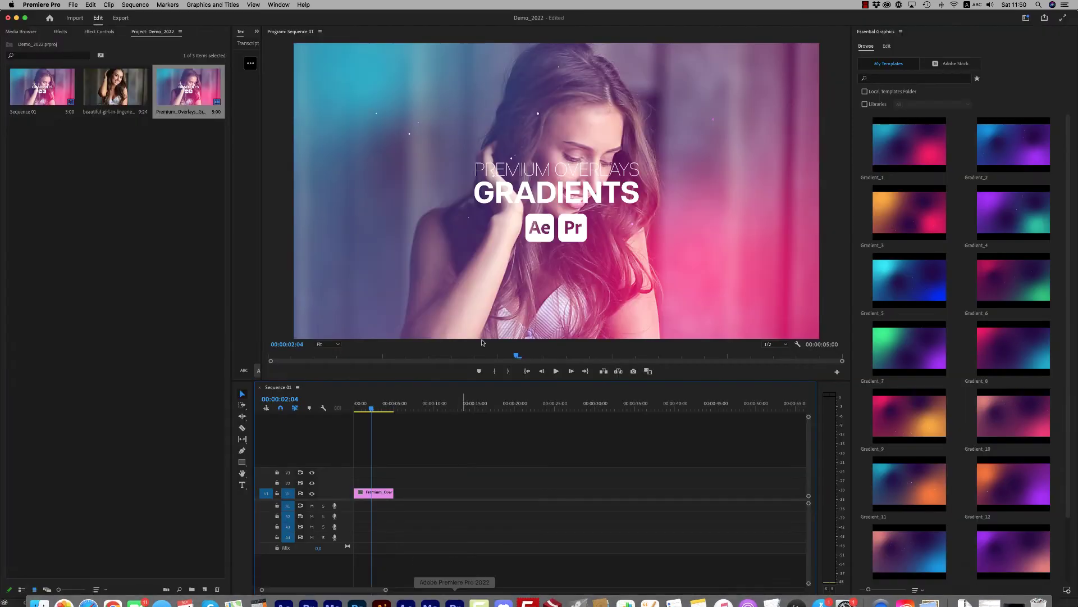
click(116, 89)
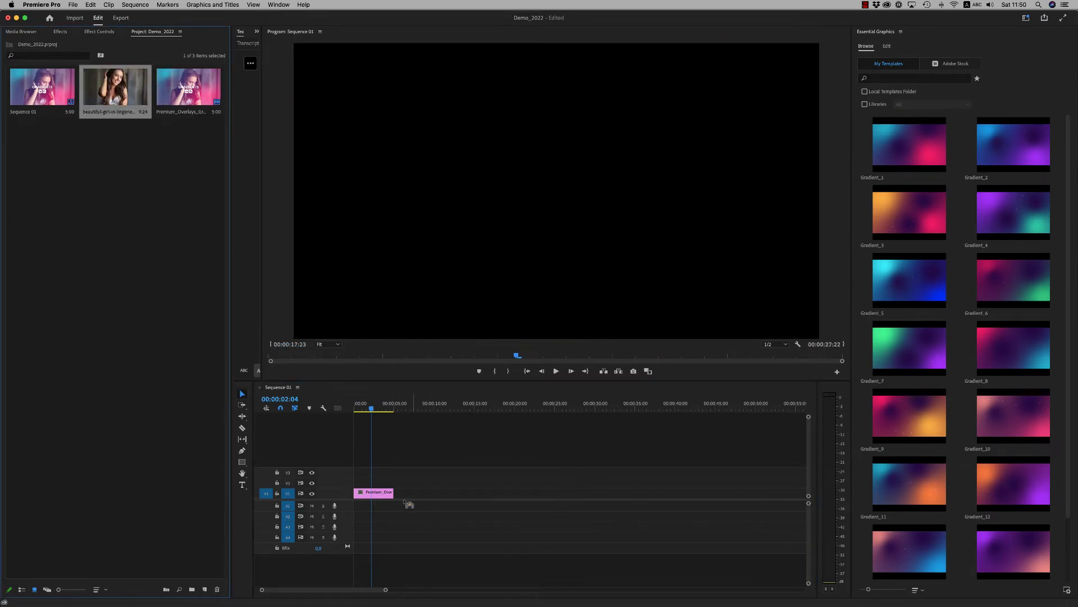
drag(117, 89, 442, 497)
click(423, 404)
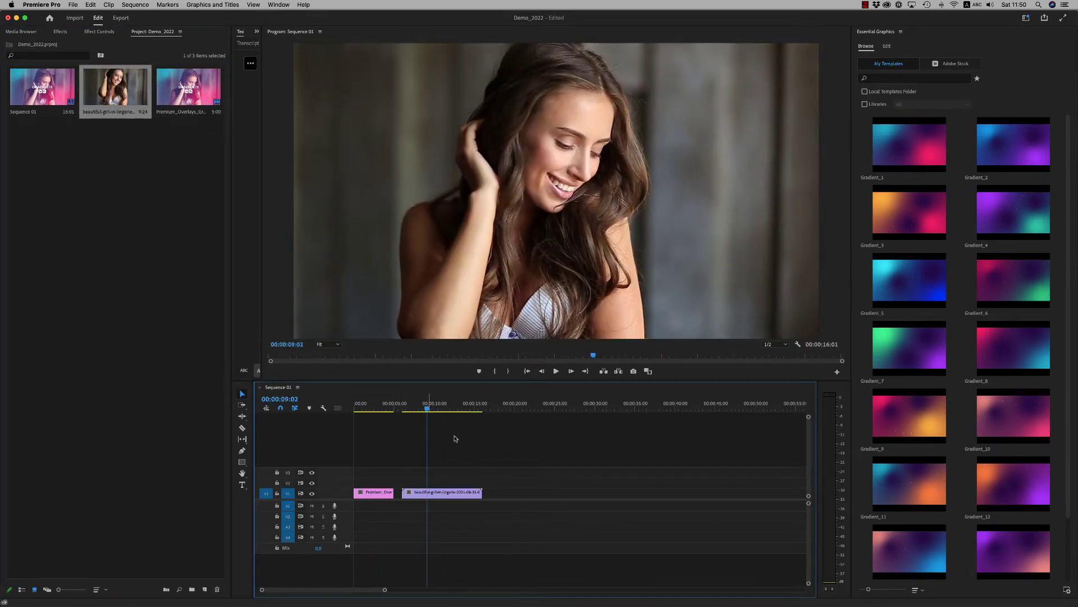
drag(1069, 193, 1067, 236)
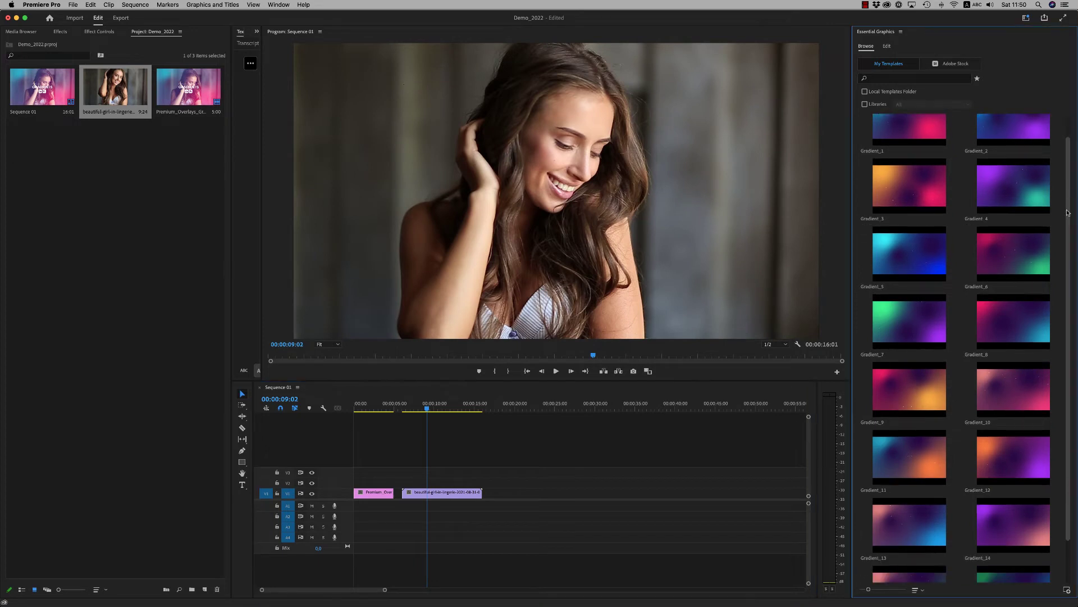
drag(909, 308, 411, 485)
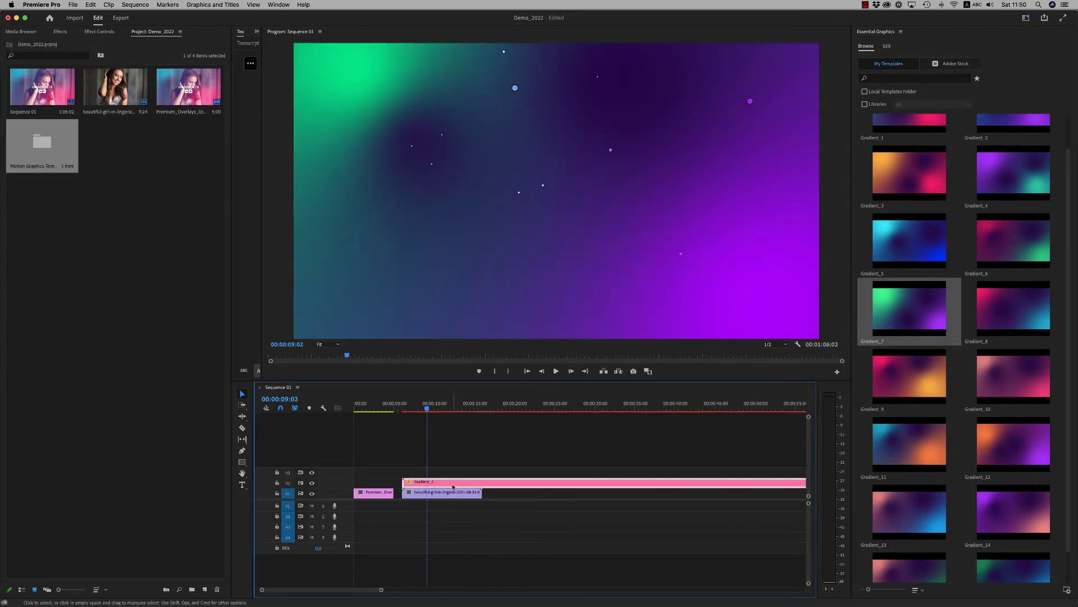
Step: Set the Gradient_7 overlay's Opacity blend mode to Screen and preview the result
click(99, 32)
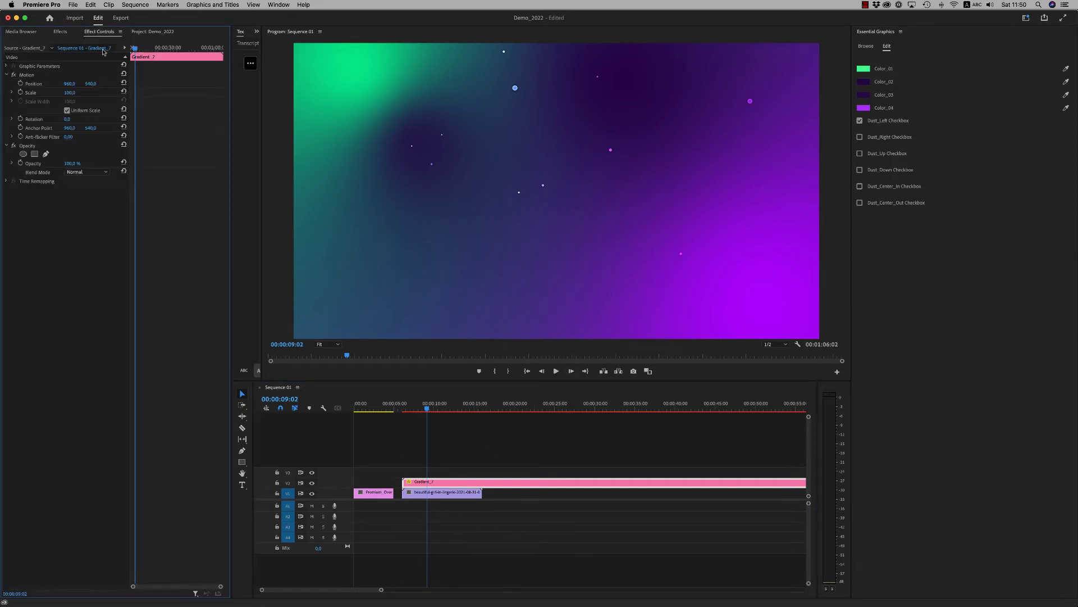
click(86, 172)
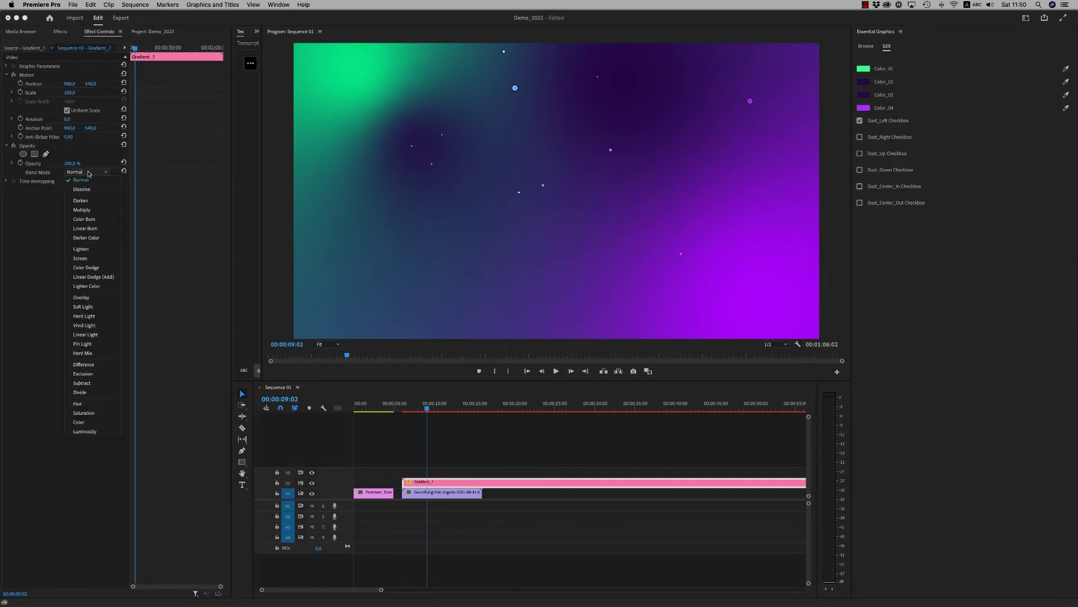
click(84, 258)
key(space)
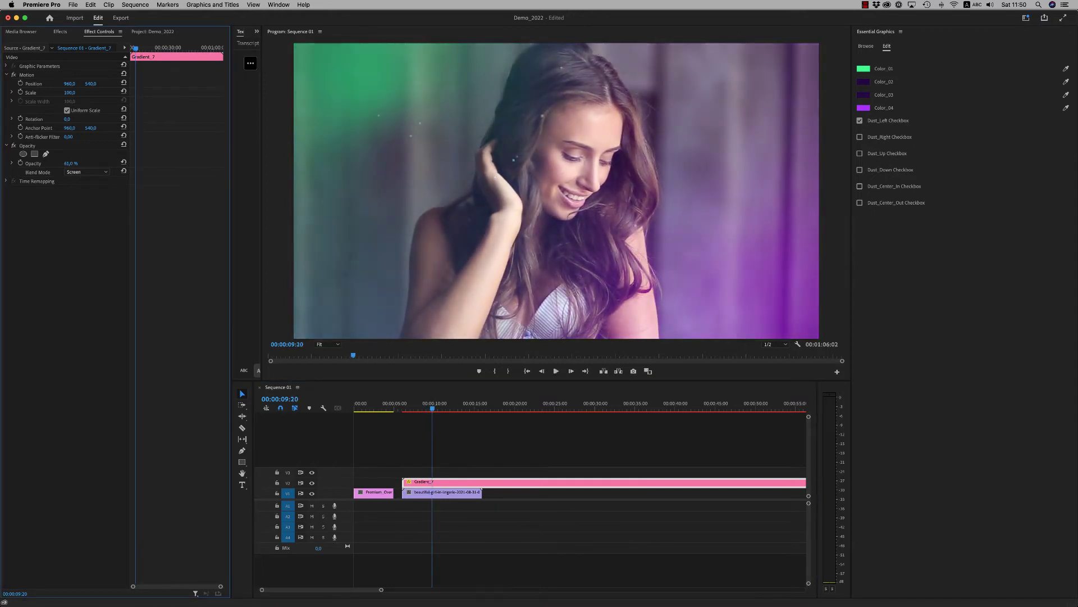
key(space)
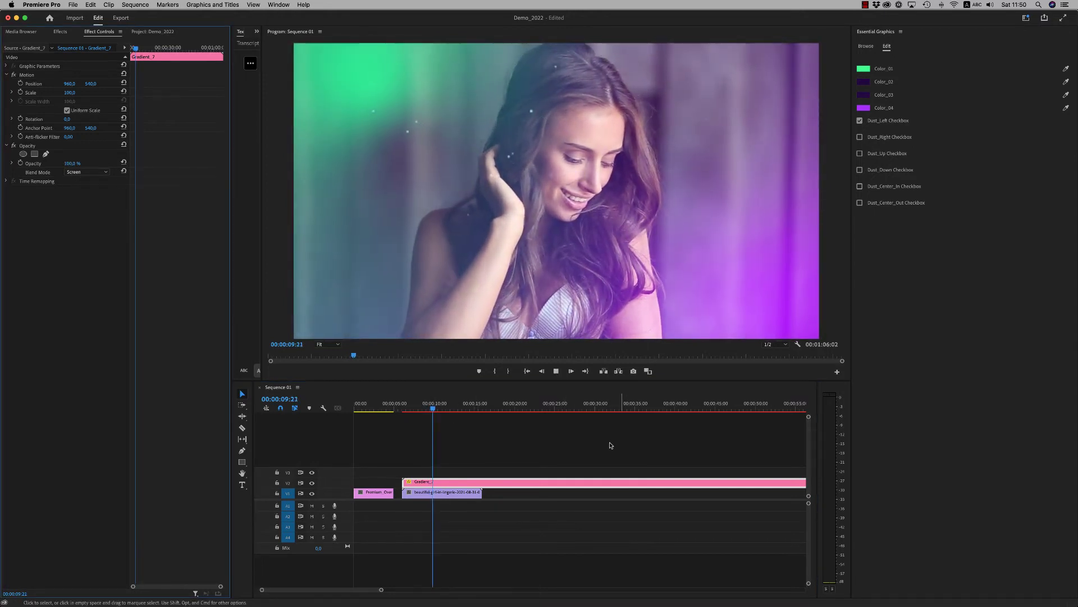
Step: Enable the Dust_Right dust on the overlay and play the sequence
click(859, 121)
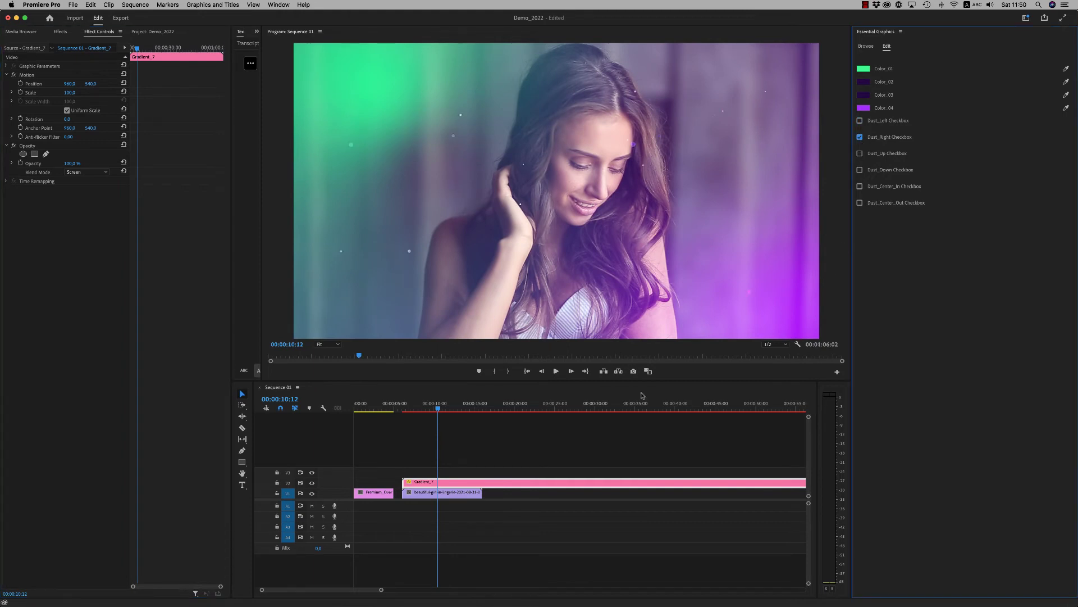
click(442, 455)
key(space)
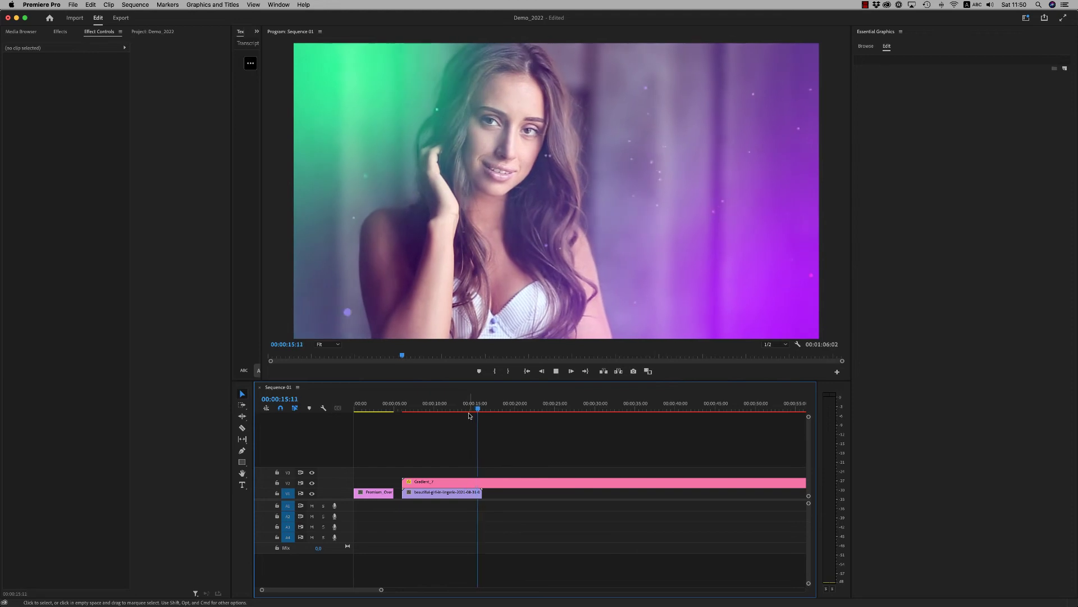
Step: Zoom out the timeline, show the Gradient_1–Gradient_14 gallery, and replay from about 10 seconds
click(453, 405)
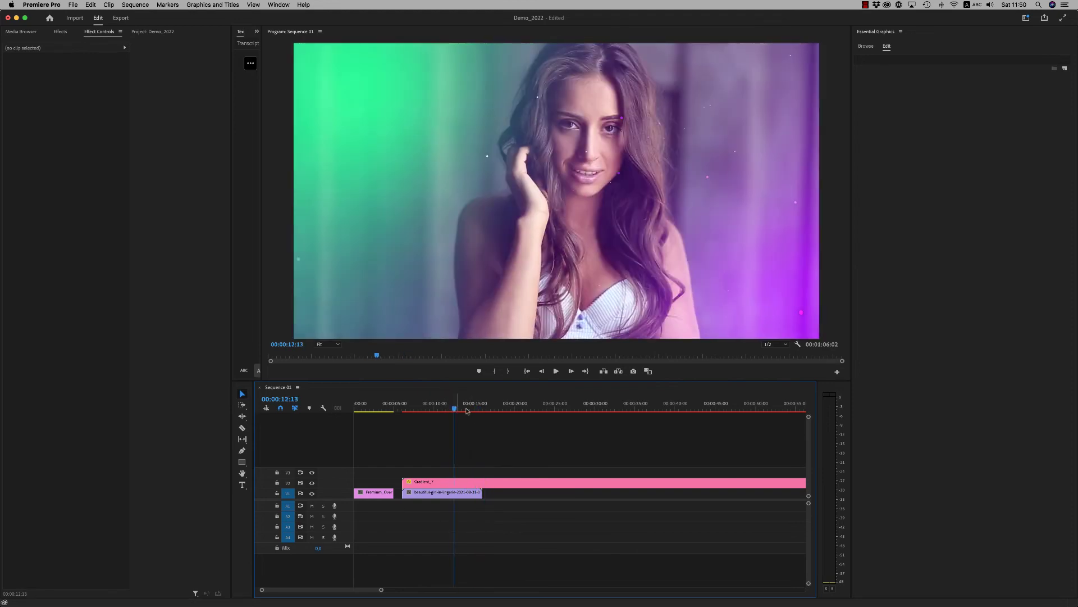
key(minus)
click(868, 48)
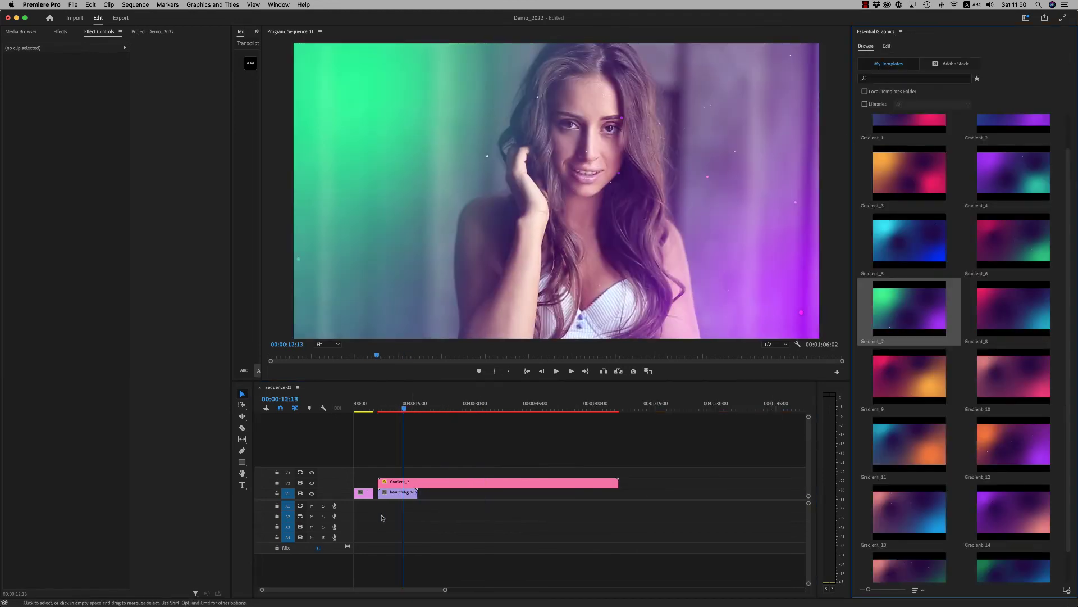
drag(404, 409, 395, 409)
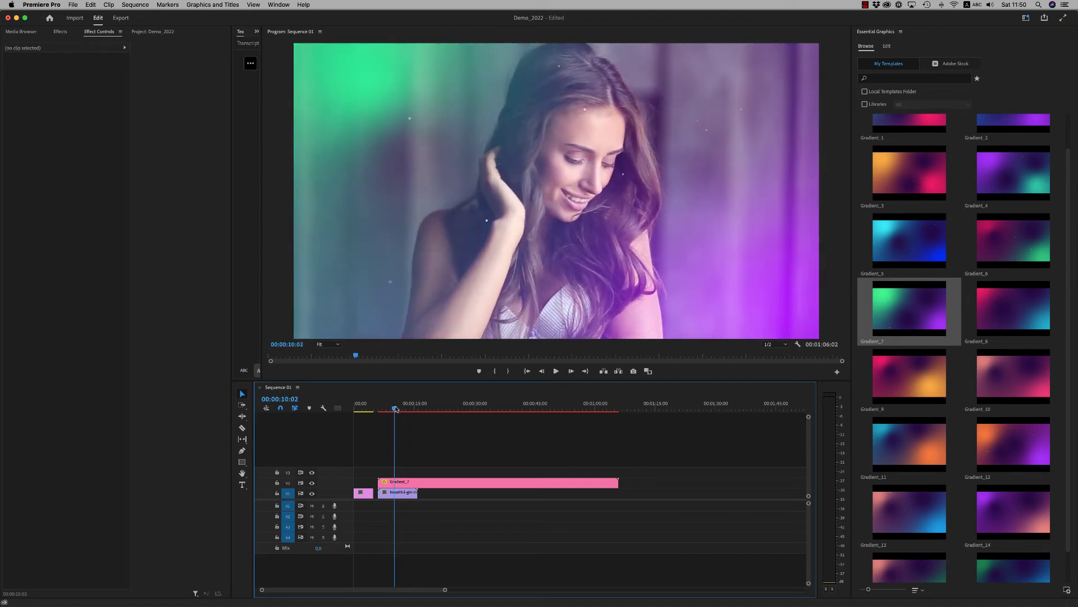
key(space)
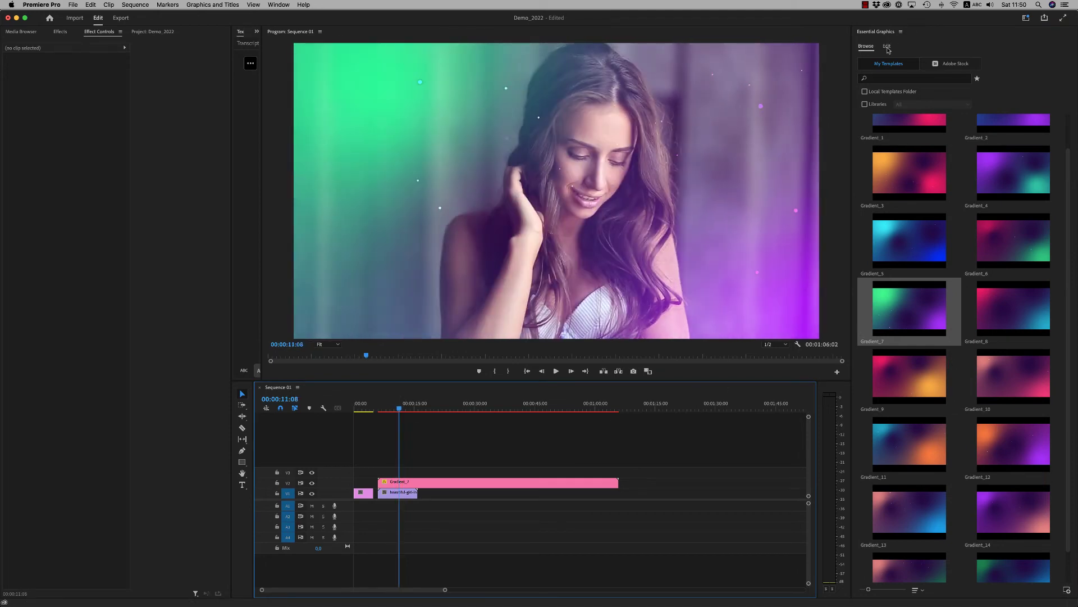
Step: Make Gradient_7's Color_01 bright red, trying a darker red and undoing it
click(888, 48)
click(408, 484)
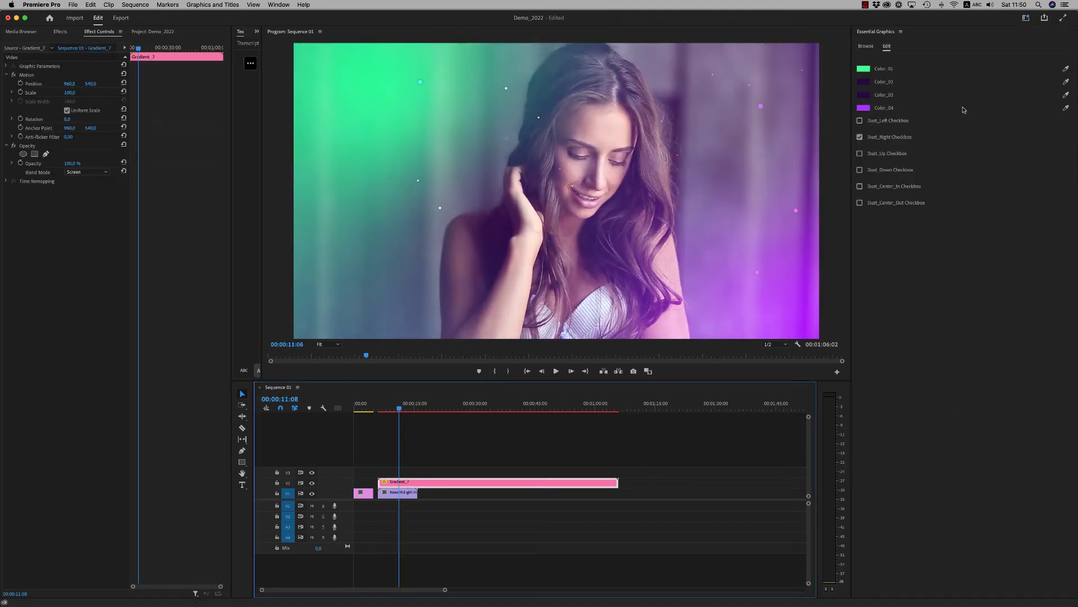
click(864, 69)
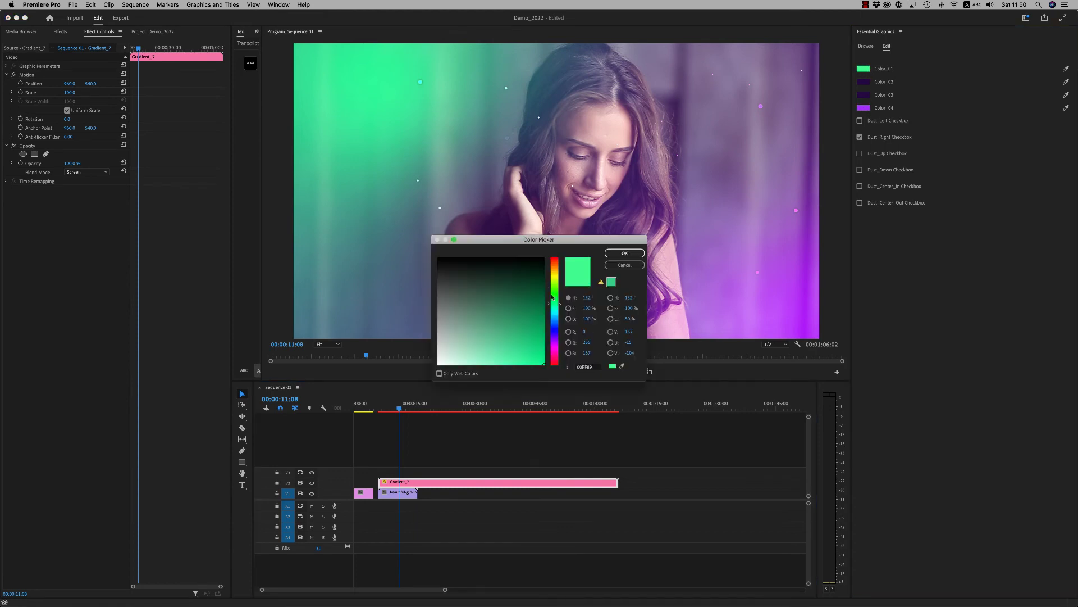
click(556, 260)
click(625, 253)
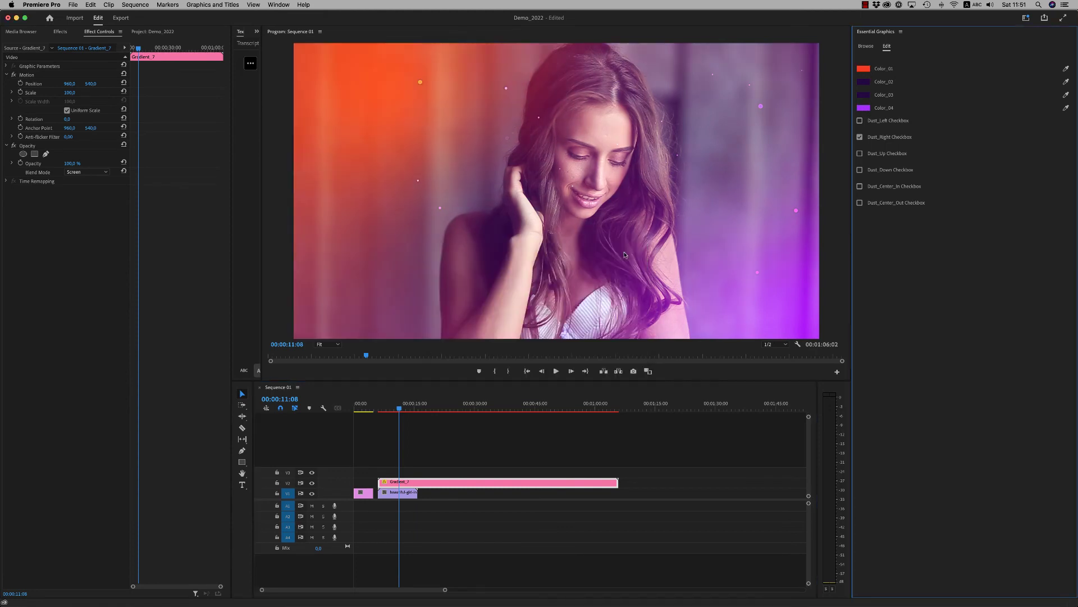
click(866, 71)
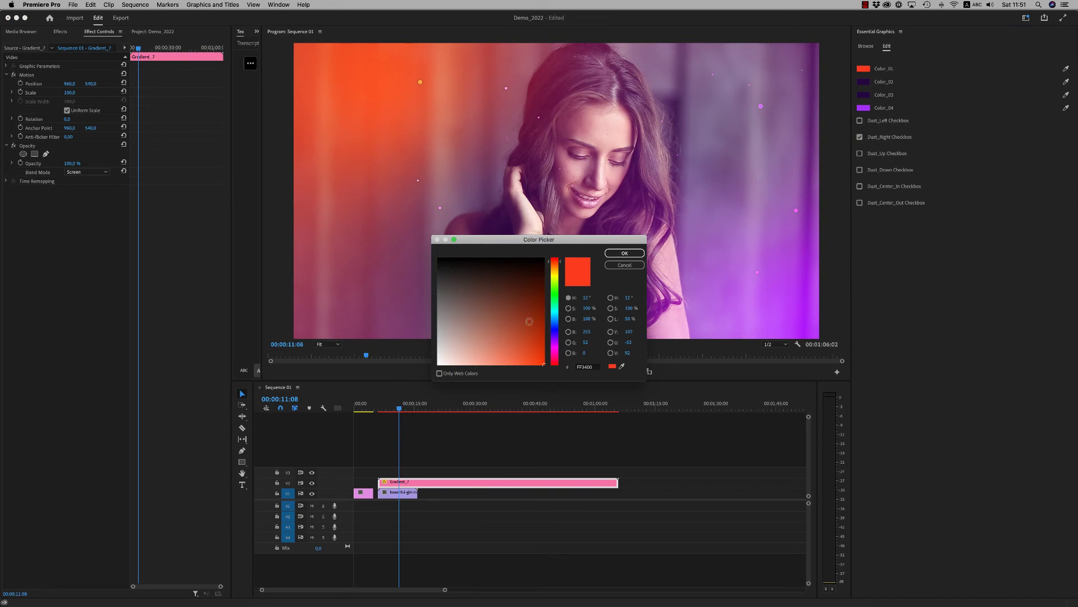
click(532, 289)
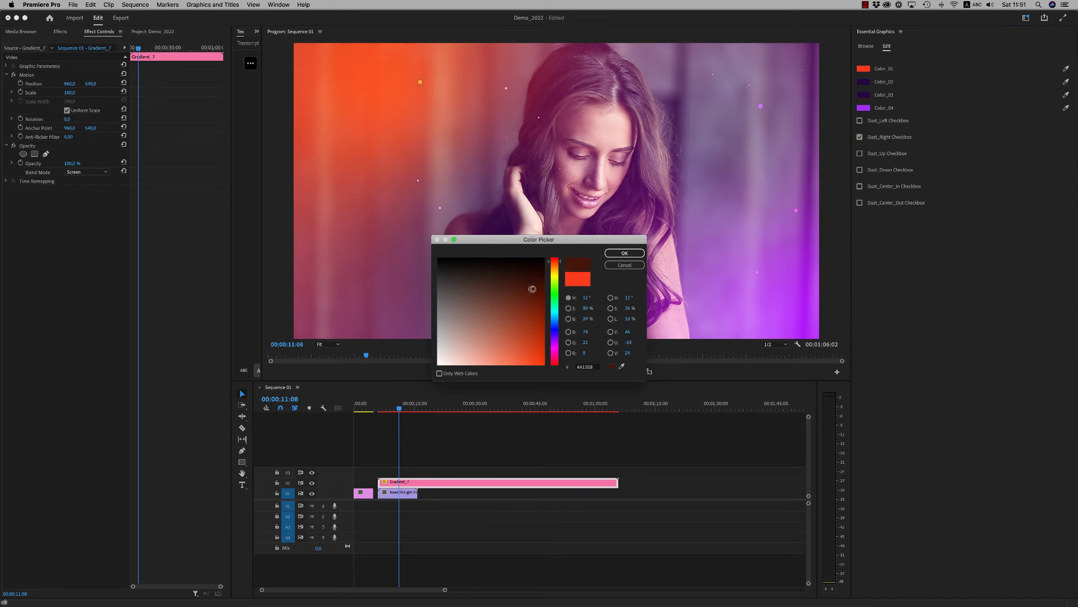
click(624, 254)
key(super+z)
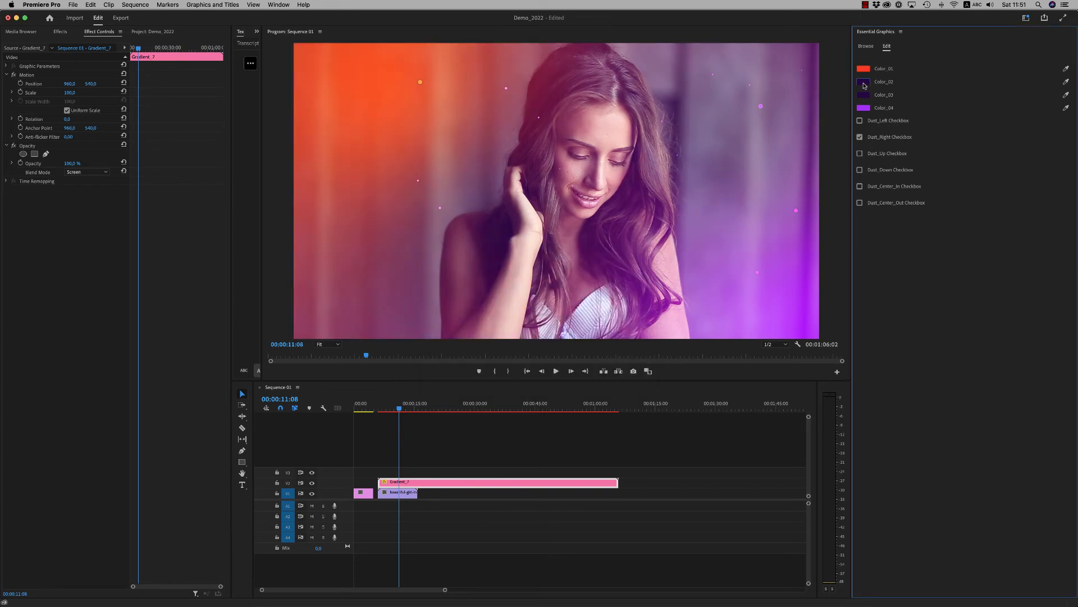
Step: Set Gradient_7's Color_02 and Color_03 to near-black
click(865, 84)
click(516, 275)
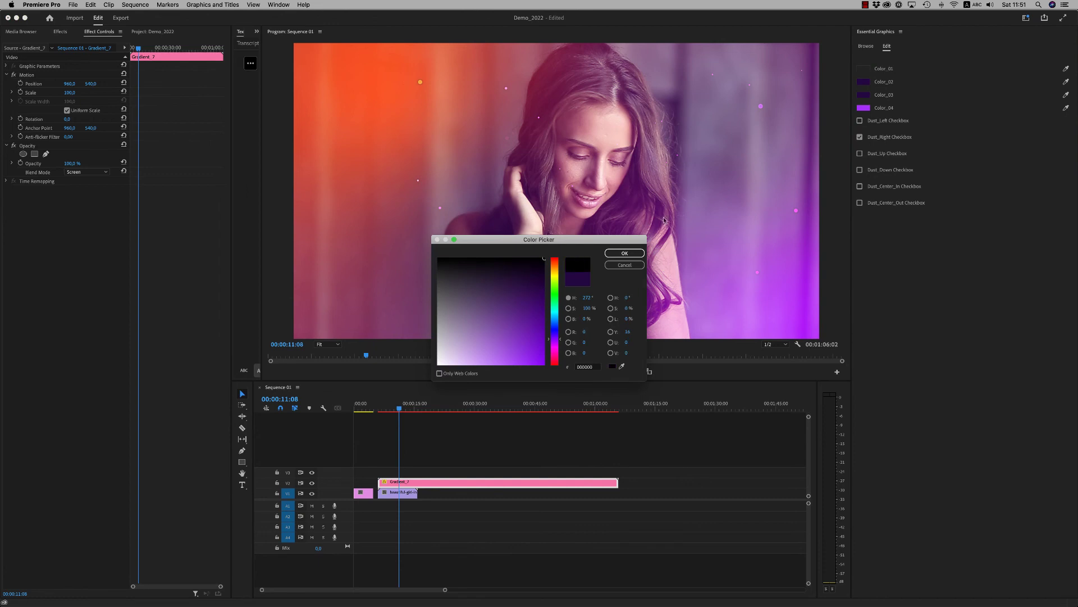
click(624, 252)
click(865, 97)
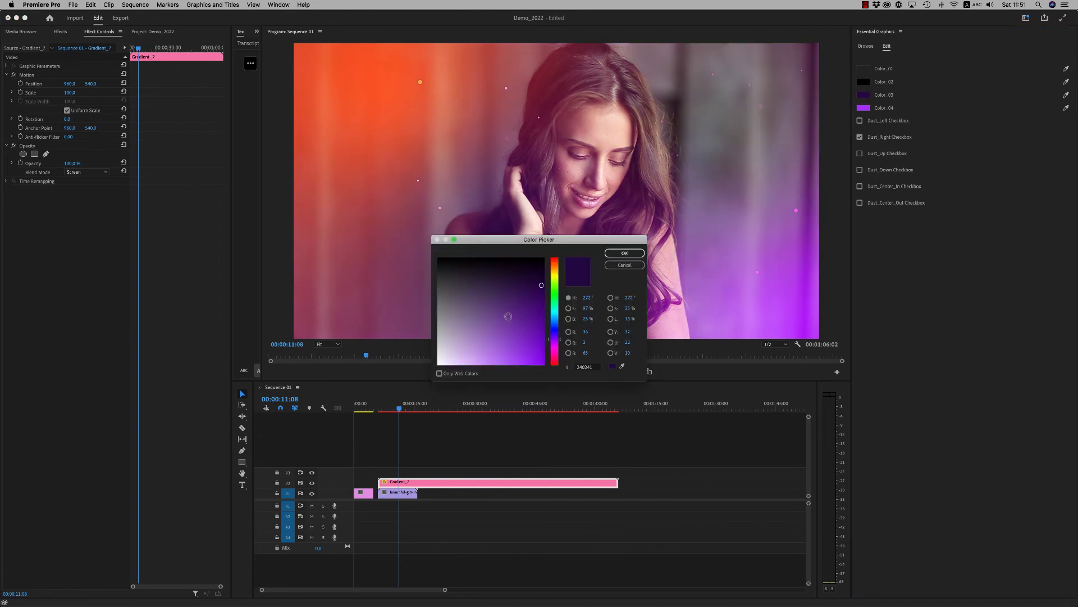
click(508, 294)
click(624, 250)
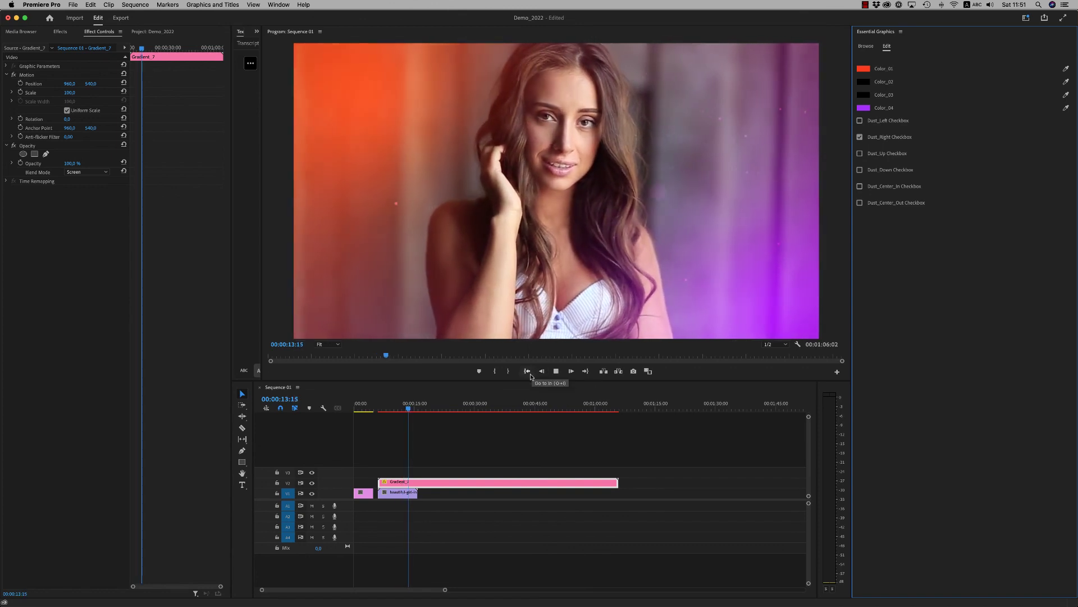
key(space)
click(366, 410)
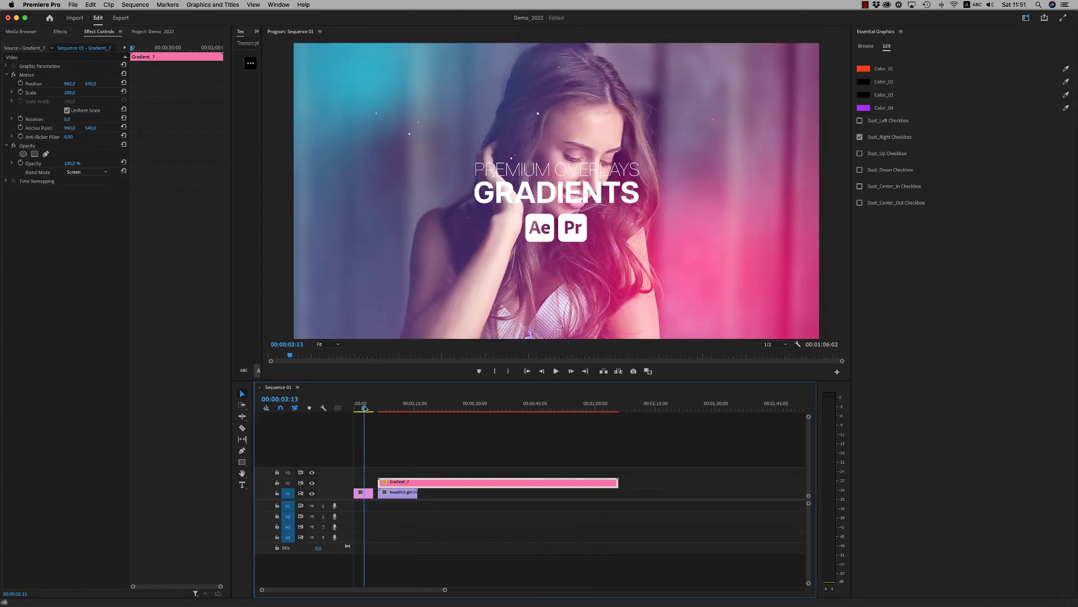